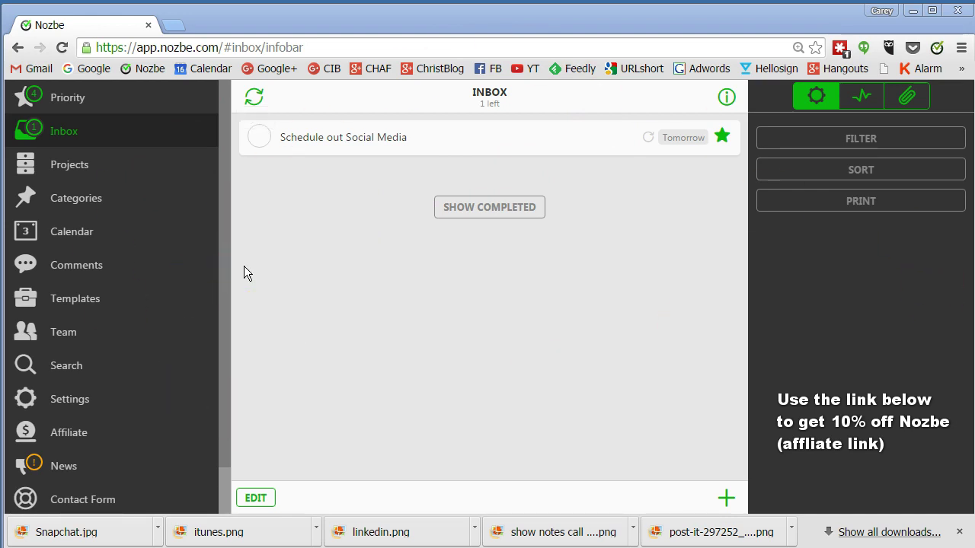
Step: Add a new Inbox task named 'Call window guy'
{"action": "left_click", "coordinate": [80, 134]}
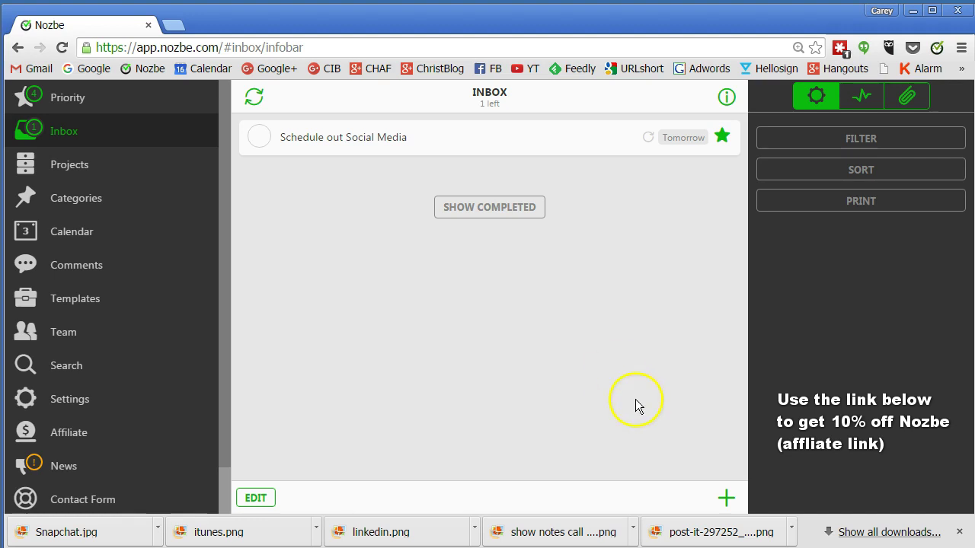
{"action": "left_click", "coordinate": [726, 499]}
{"action": "left_click", "coordinate": [490, 135]}
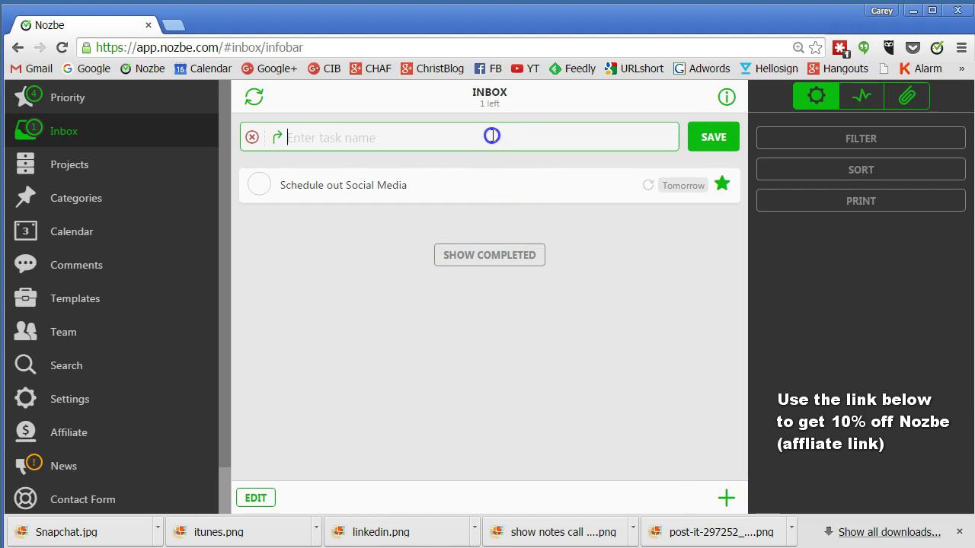
{"action": "type", "text": "Call window guy"}
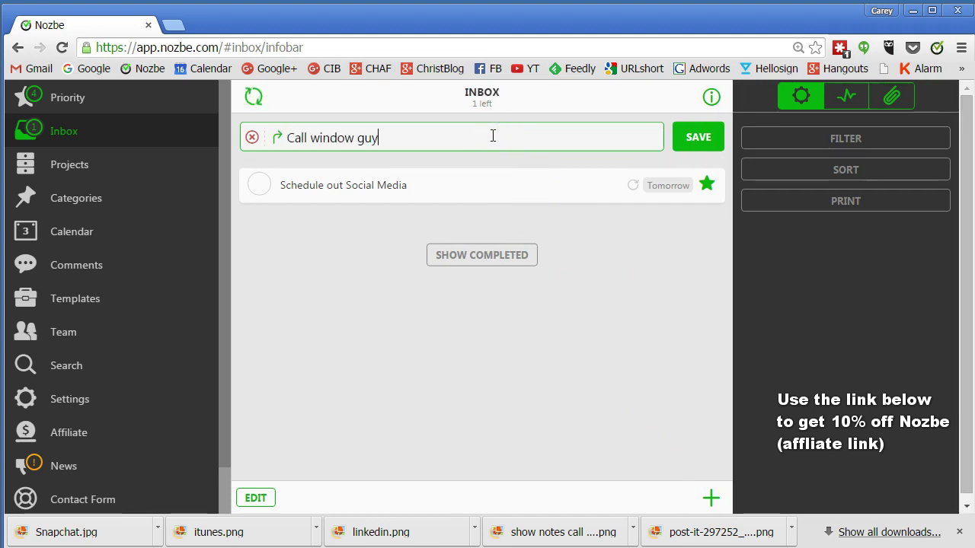
{"action": "left_click", "coordinate": [702, 146]}
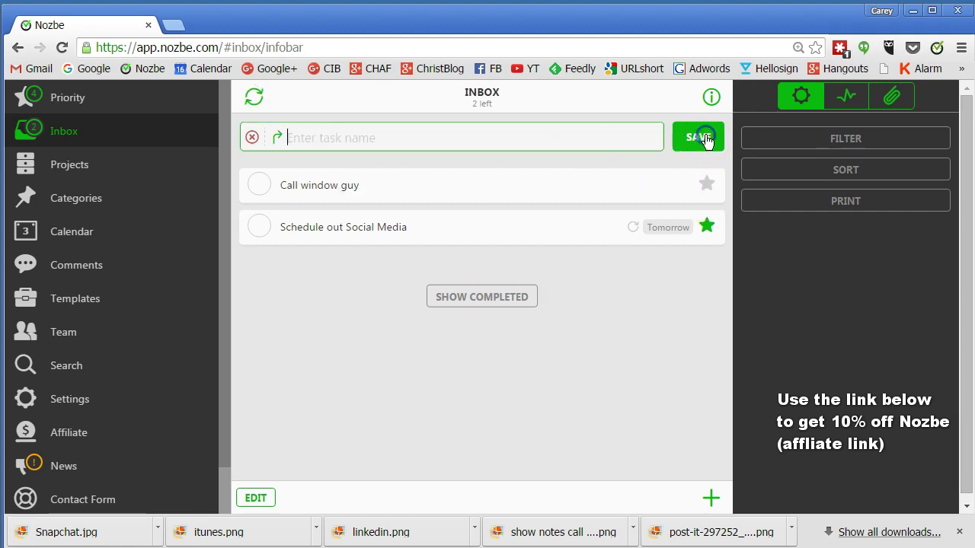
Step: File the Call window guy task under the HOME project
{"action": "left_click", "coordinate": [480, 188]}
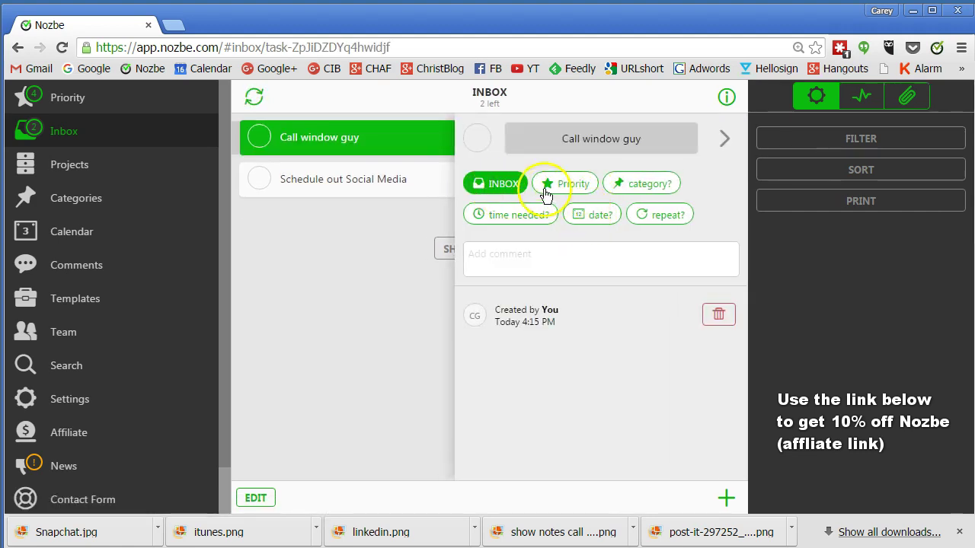
{"action": "left_click", "coordinate": [492, 188]}
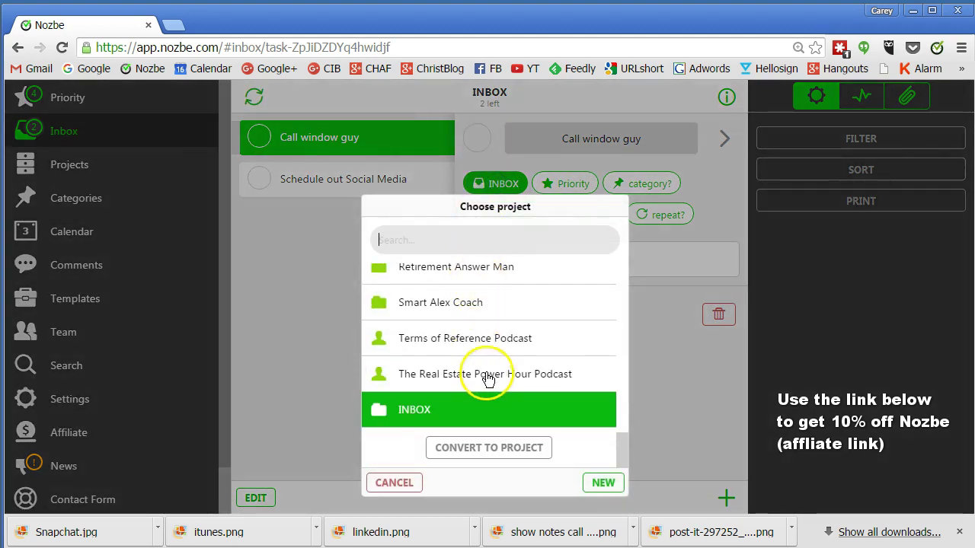
{"action": "scroll", "coordinate": [489, 370], "scroll_direction": "up", "scroll_amount": 5}
{"action": "scroll", "coordinate": [489, 369], "scroll_direction": "up", "scroll_amount": 3}
{"action": "scroll", "coordinate": [488, 370], "scroll_direction": "down", "scroll_amount": 2}
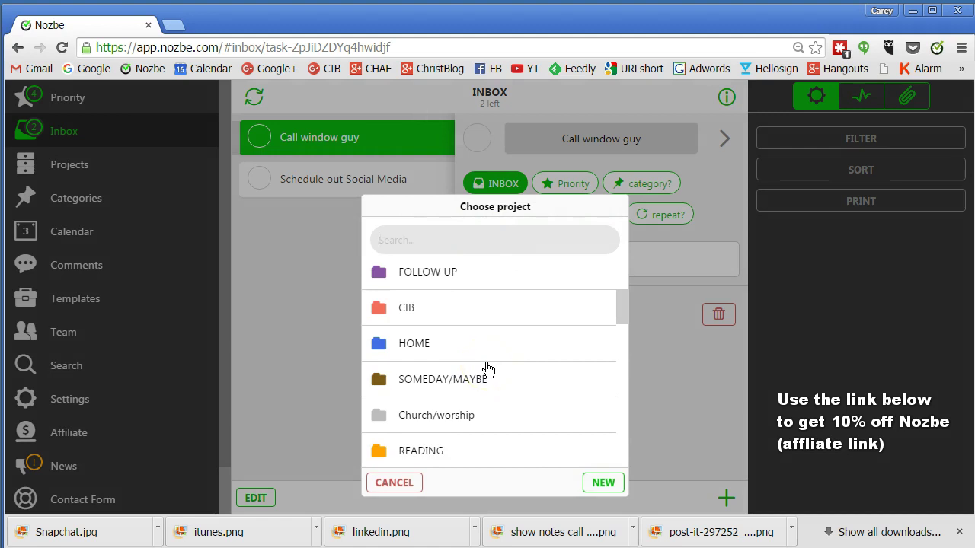
{"action": "left_click", "coordinate": [426, 348]}
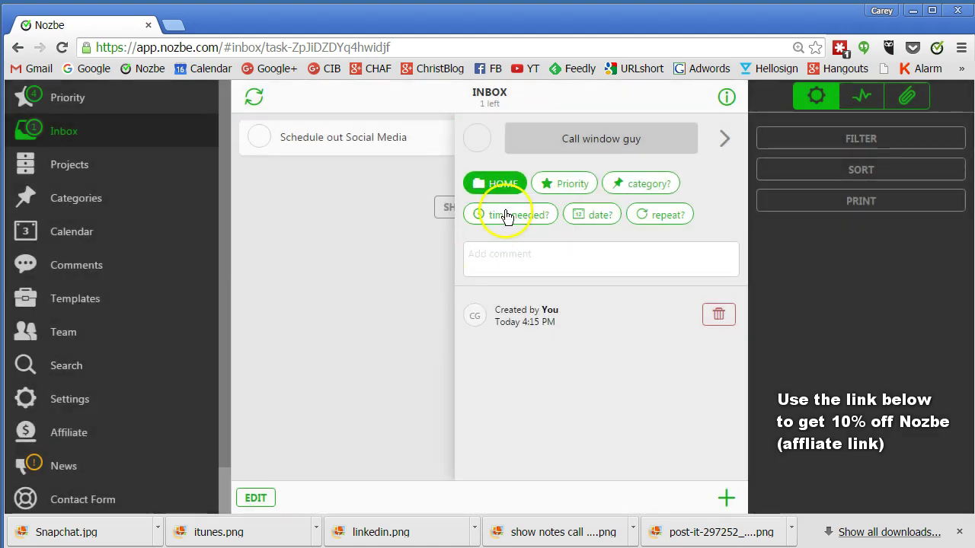
Step: Set the task's due date to tomorrow, Friday the 4th
{"action": "left_click", "coordinate": [594, 220]}
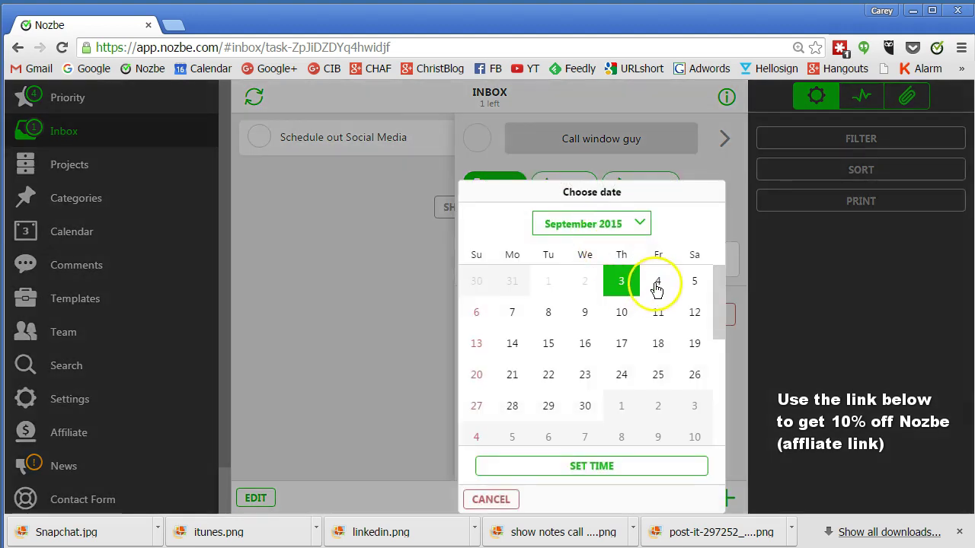
{"action": "left_click", "coordinate": [657, 282]}
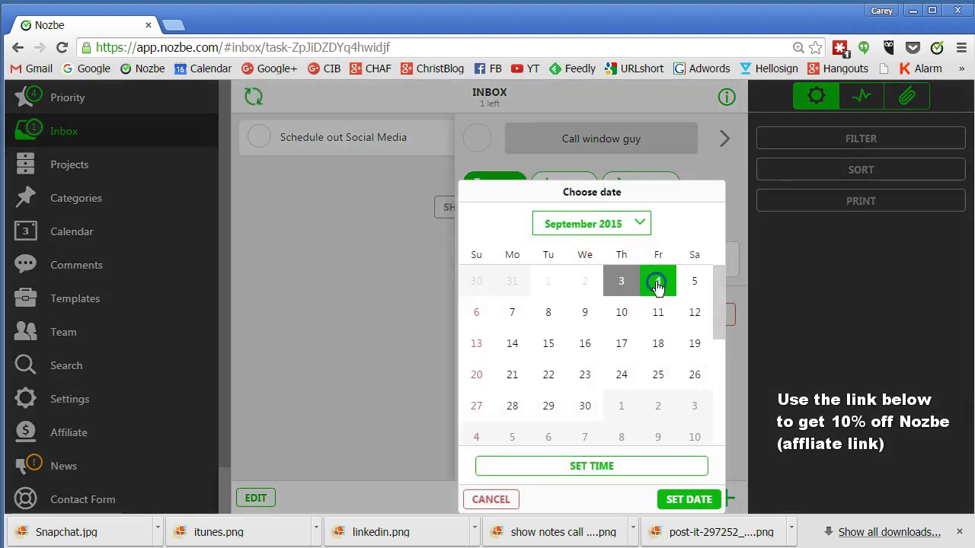
{"action": "left_click", "coordinate": [690, 498]}
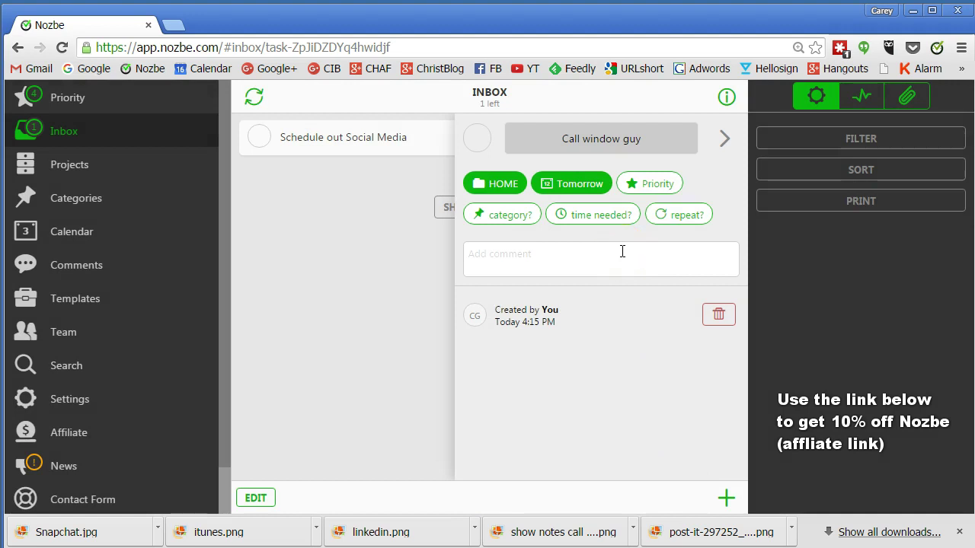
Step: Close the Call window guy details via Inbox and switch to the Priority list
{"action": "left_click", "coordinate": [82, 143]}
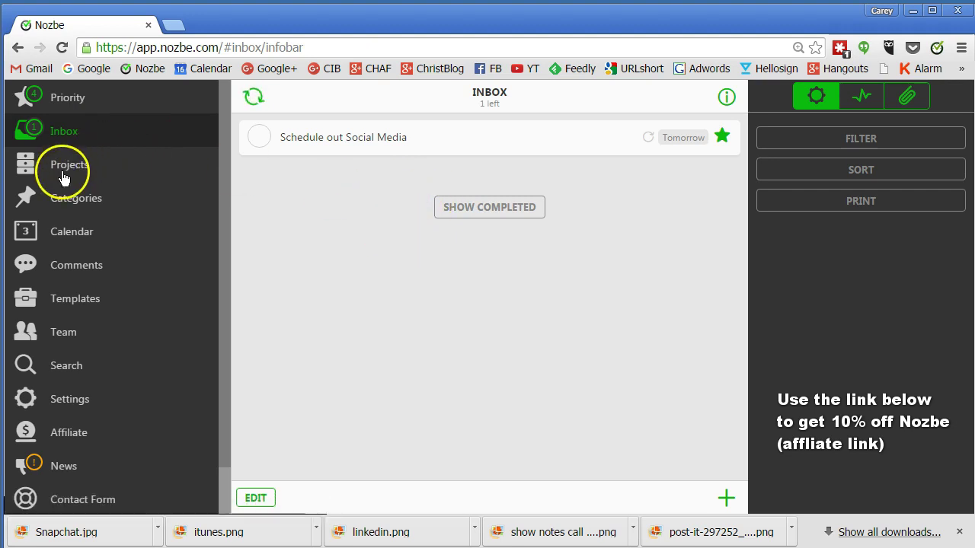
{"action": "left_click", "coordinate": [84, 103]}
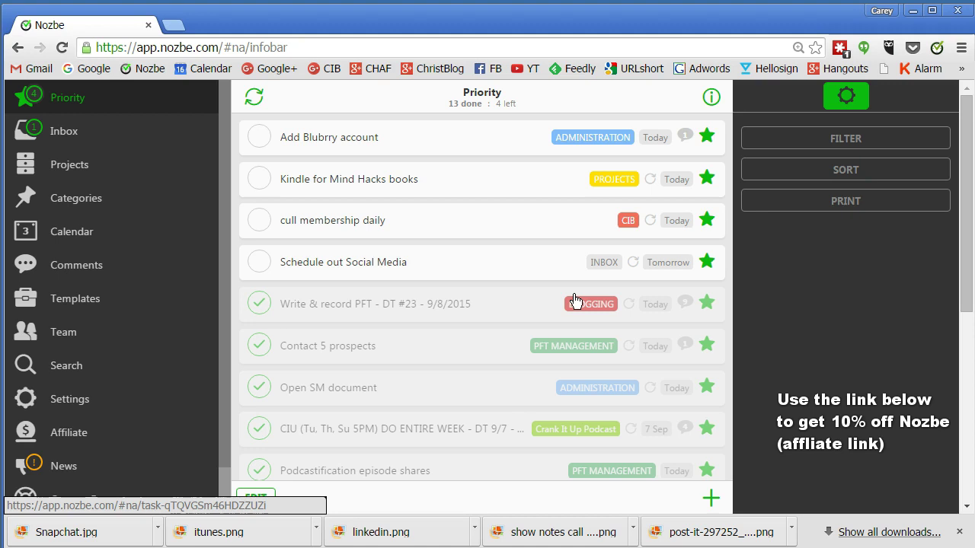
Step: Open the Kindle for Mind Hacks books task and reconfirm its date as today, the 3rd
{"action": "left_click", "coordinate": [650, 185]}
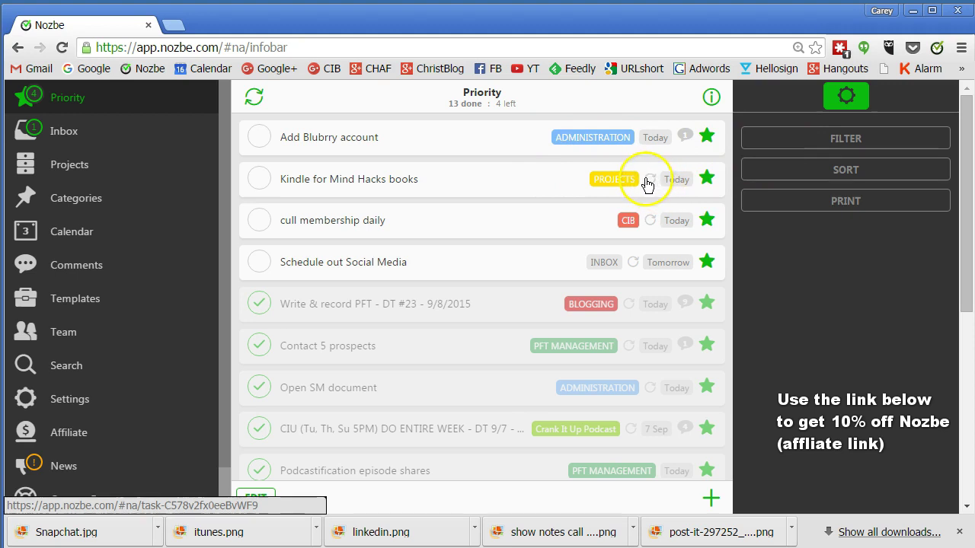
{"action": "left_click", "coordinate": [535, 185]}
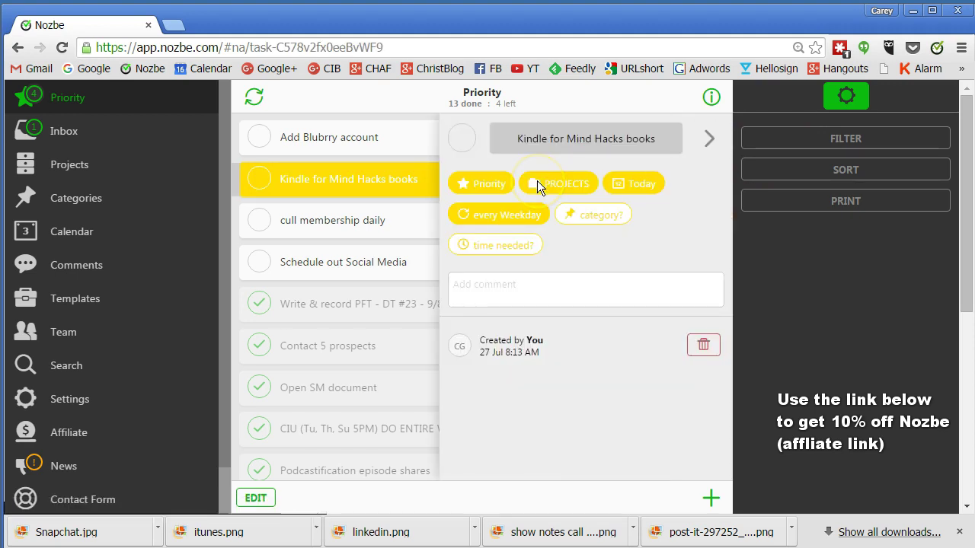
{"action": "left_click", "coordinate": [502, 220]}
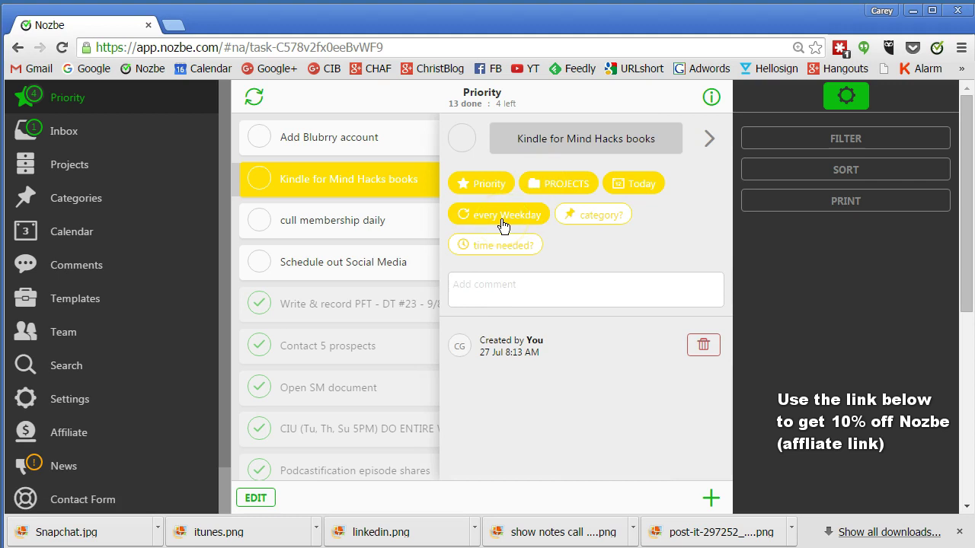
{"action": "left_click", "coordinate": [640, 185]}
{"action": "left_click", "coordinate": [666, 284]}
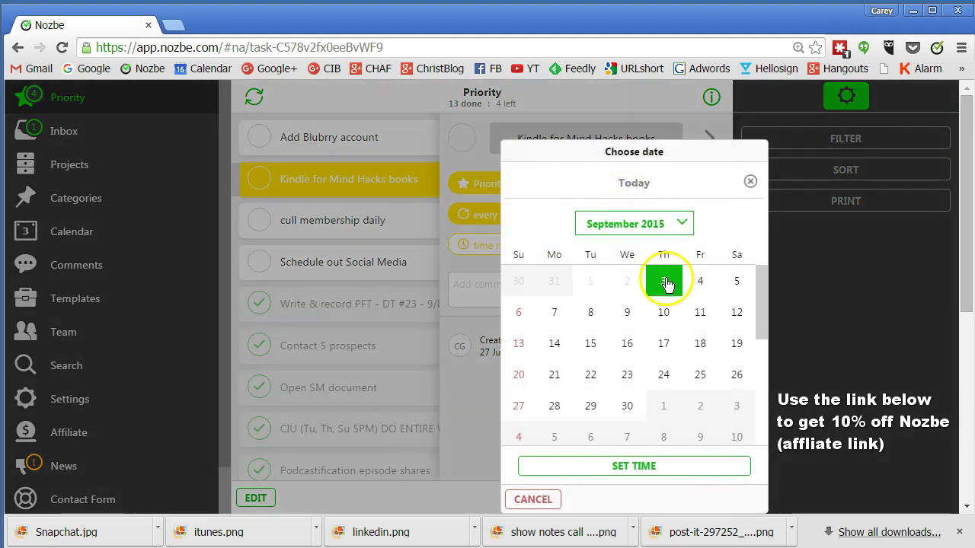
{"action": "left_click", "coordinate": [666, 284]}
{"action": "left_click", "coordinate": [729, 509]}
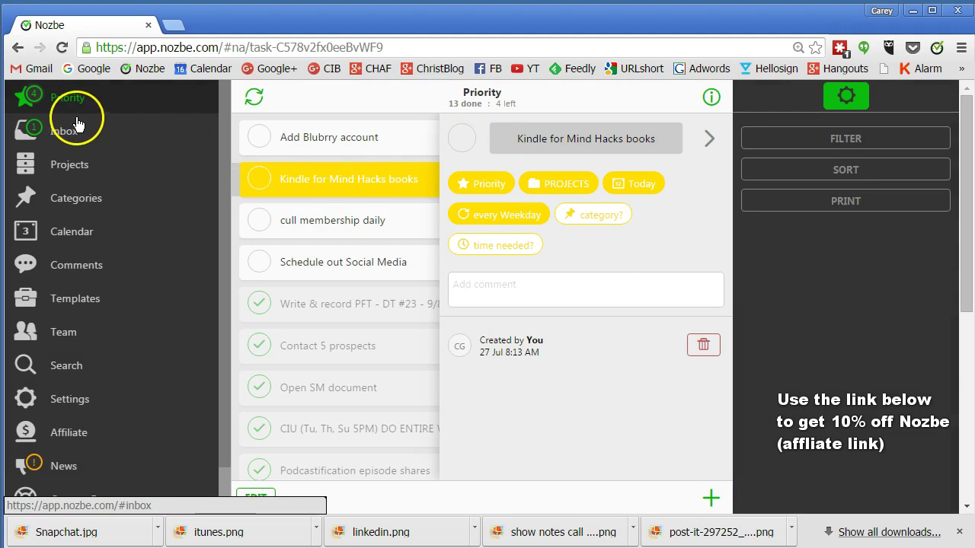
Step: Uncheck the completed Add Blubrry account task so Priority shows 4 tasks left
{"action": "left_click", "coordinate": [59, 99]}
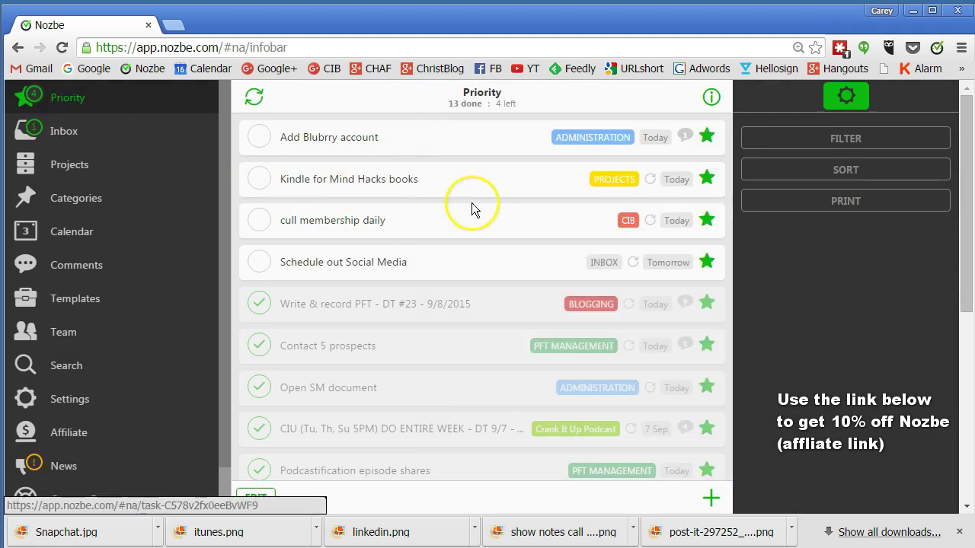
{"action": "left_click", "coordinate": [260, 139]}
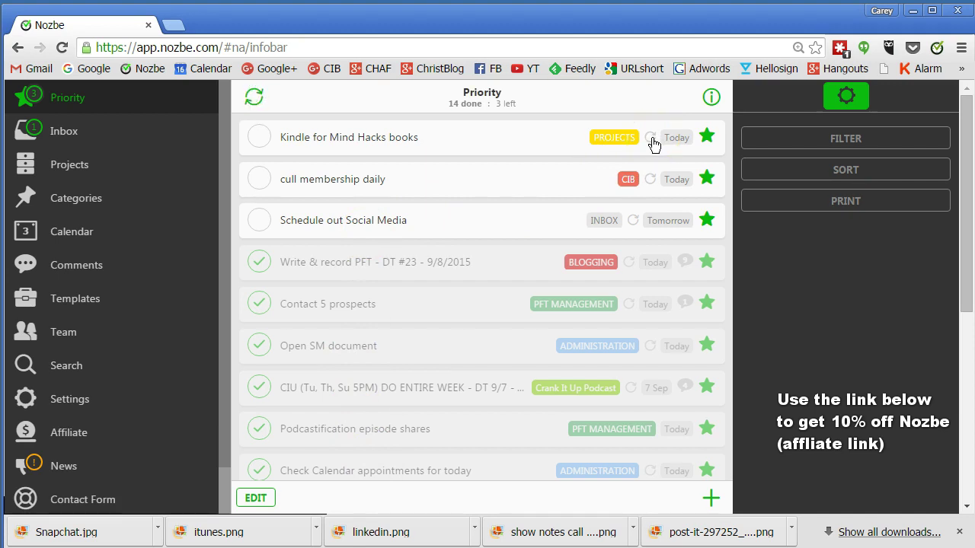
{"action": "scroll", "coordinate": [474, 311], "scroll_direction": "down", "scroll_amount": 5}
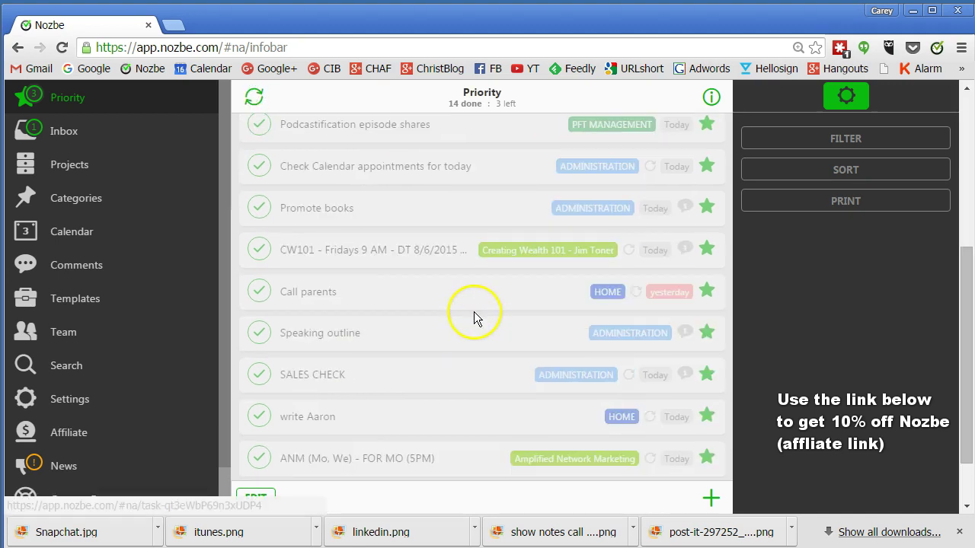
{"action": "left_click", "coordinate": [259, 432]}
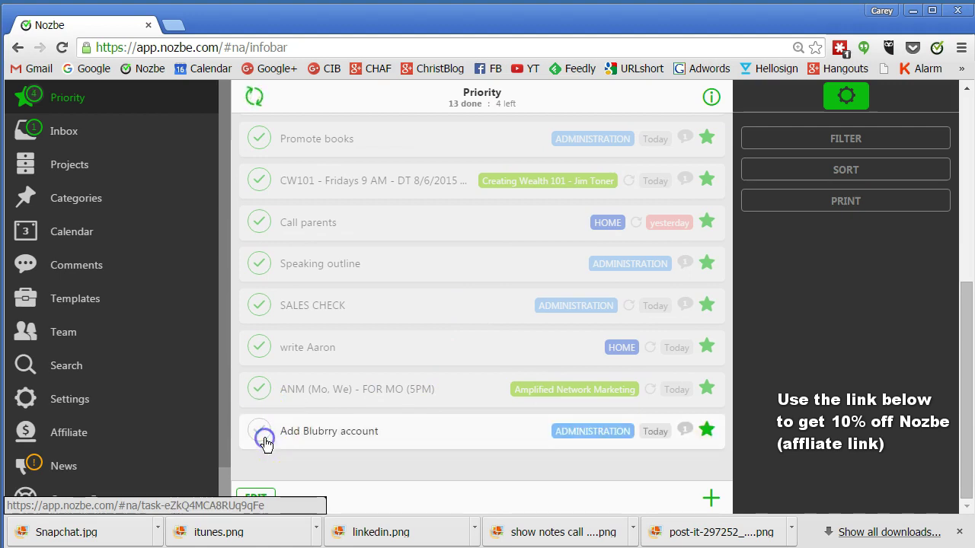
{"action": "scroll", "coordinate": [379, 357], "scroll_direction": "up", "scroll_amount": 5}
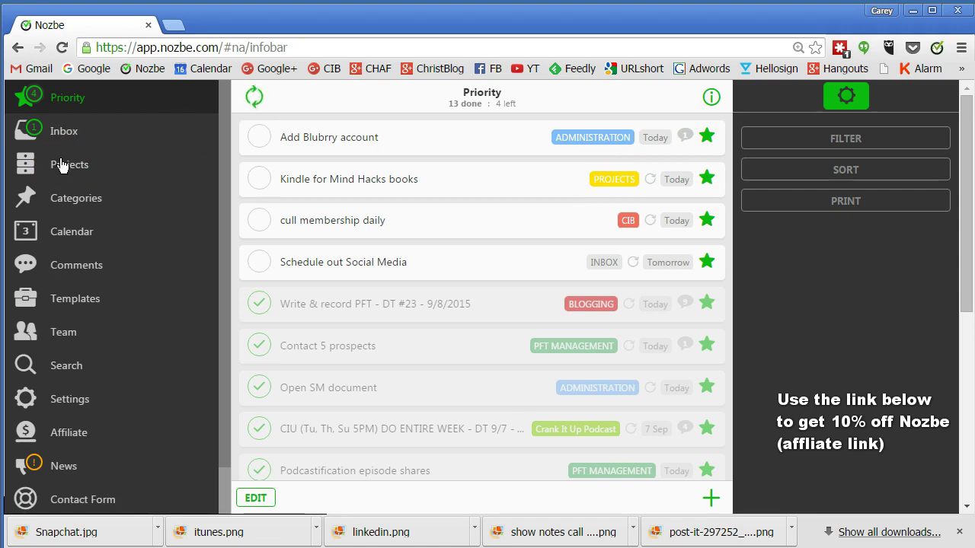
Step: Move Schedule out Social Media to ADMINISTRATION, then view the empty Inbox
{"action": "left_click", "coordinate": [435, 274]}
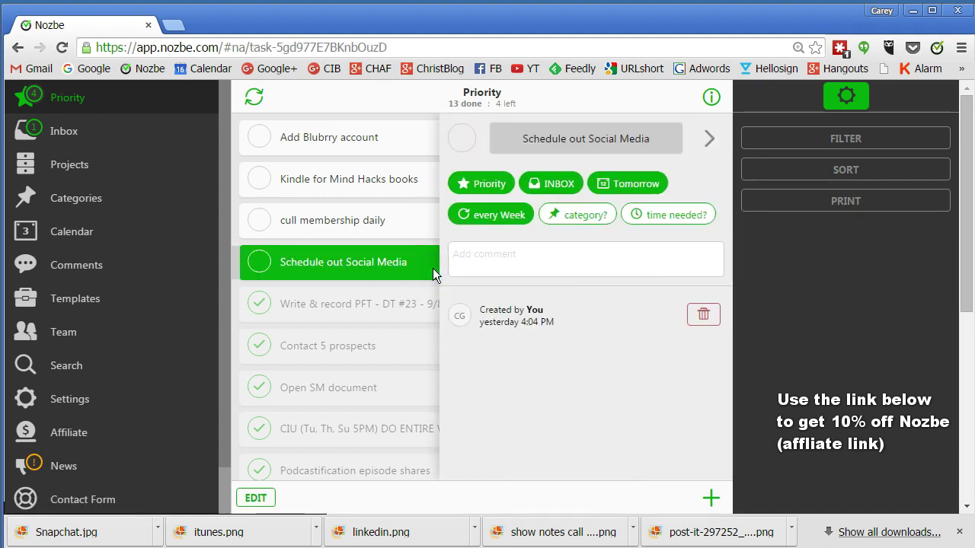
{"action": "left_click", "coordinate": [481, 221]}
{"action": "left_click", "coordinate": [548, 190]}
{"action": "scroll", "coordinate": [511, 308], "scroll_direction": "up", "scroll_amount": 10}
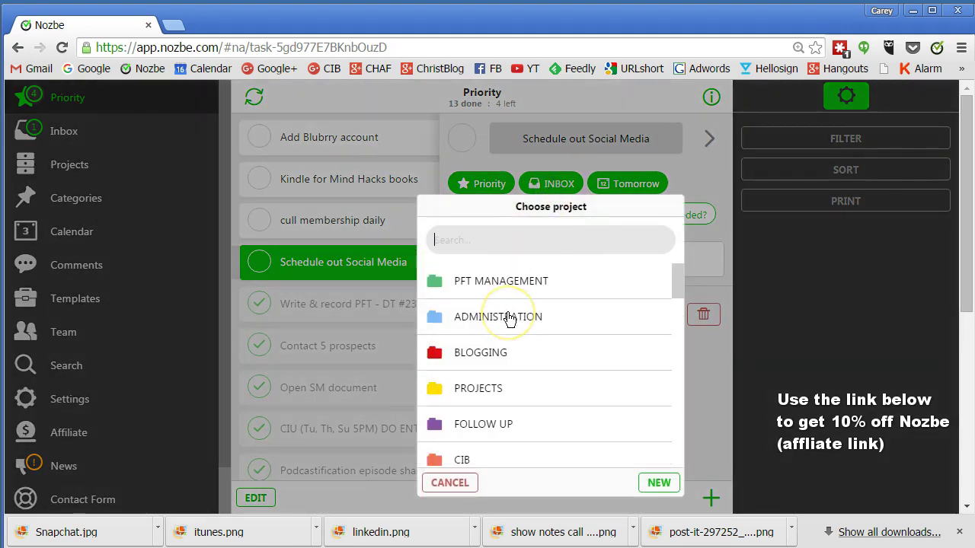
{"action": "left_click", "coordinate": [509, 319]}
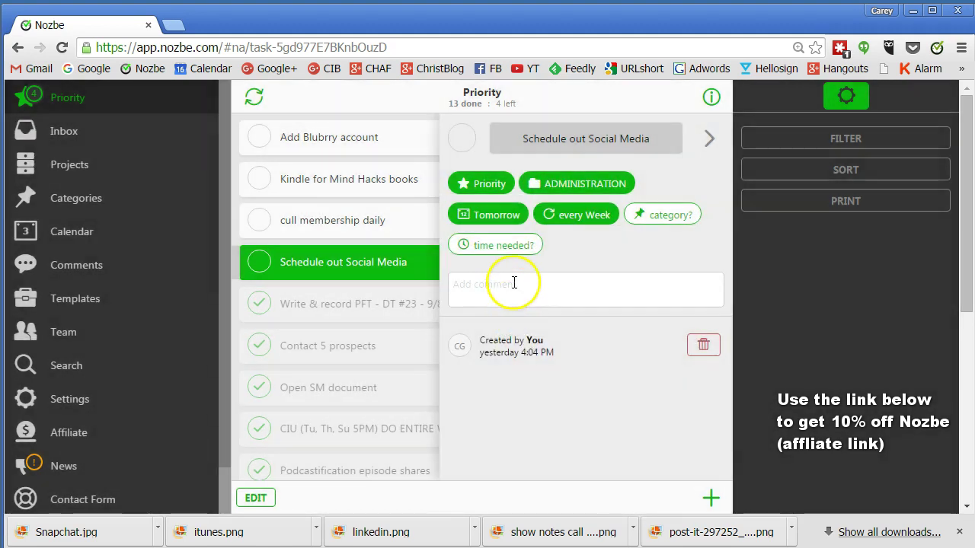
{"action": "left_click", "coordinate": [38, 138]}
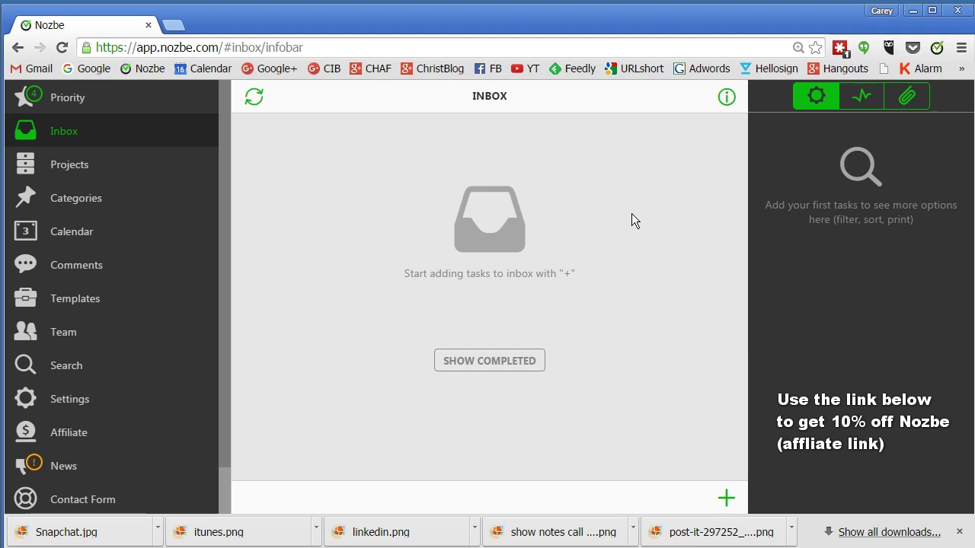
Step: Browse each project from PFT MANAGEMENT to SOMEDAY/MAYBE, including HOME, then return to Priority
{"action": "left_click", "coordinate": [64, 169]}
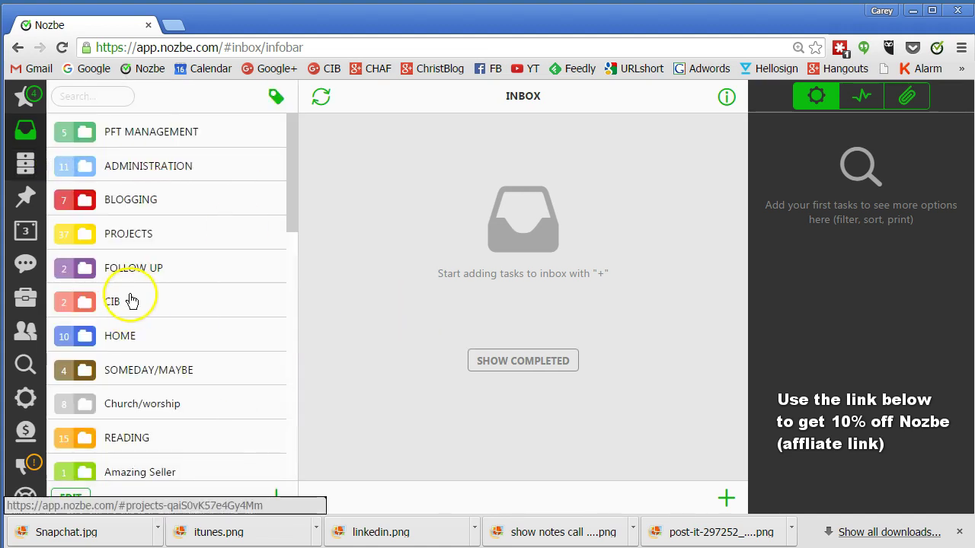
{"action": "left_click", "coordinate": [169, 130]}
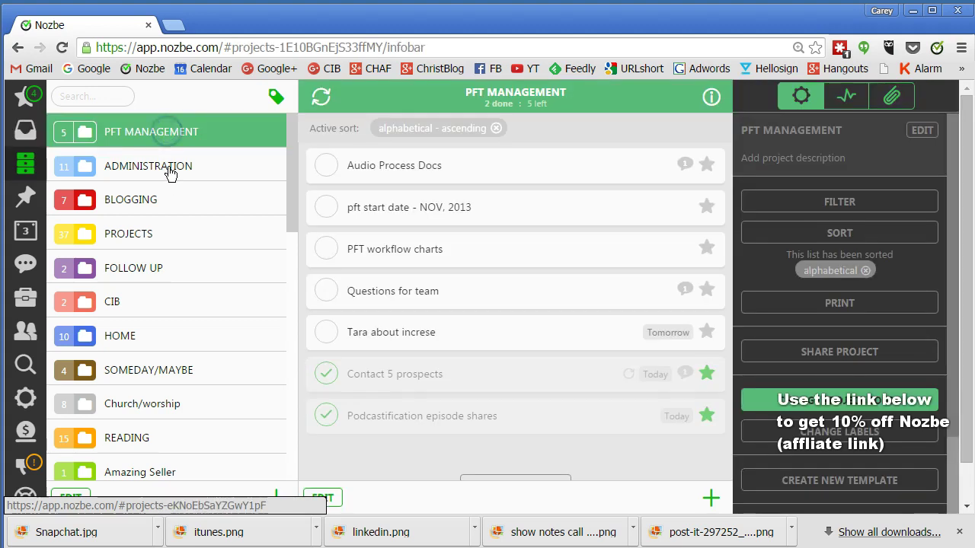
{"action": "left_click", "coordinate": [170, 165]}
{"action": "left_click", "coordinate": [169, 203]}
{"action": "left_click", "coordinate": [143, 234]}
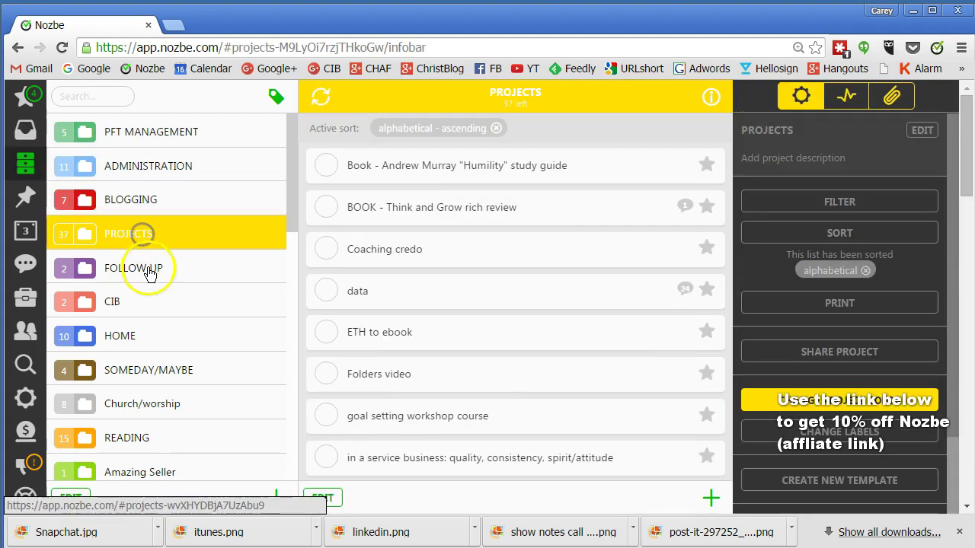
{"action": "left_click", "coordinate": [129, 281]}
{"action": "left_click", "coordinate": [124, 301]}
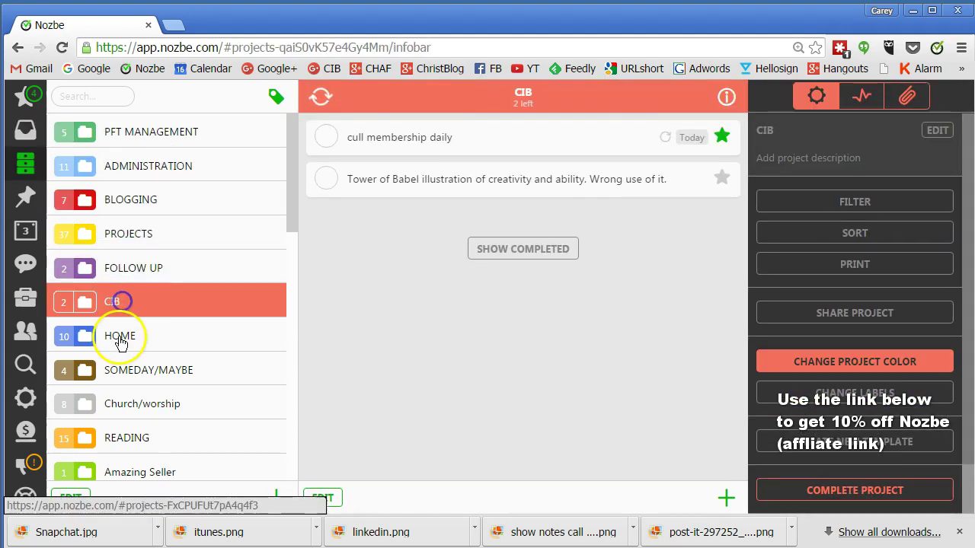
{"action": "left_click", "coordinate": [122, 339]}
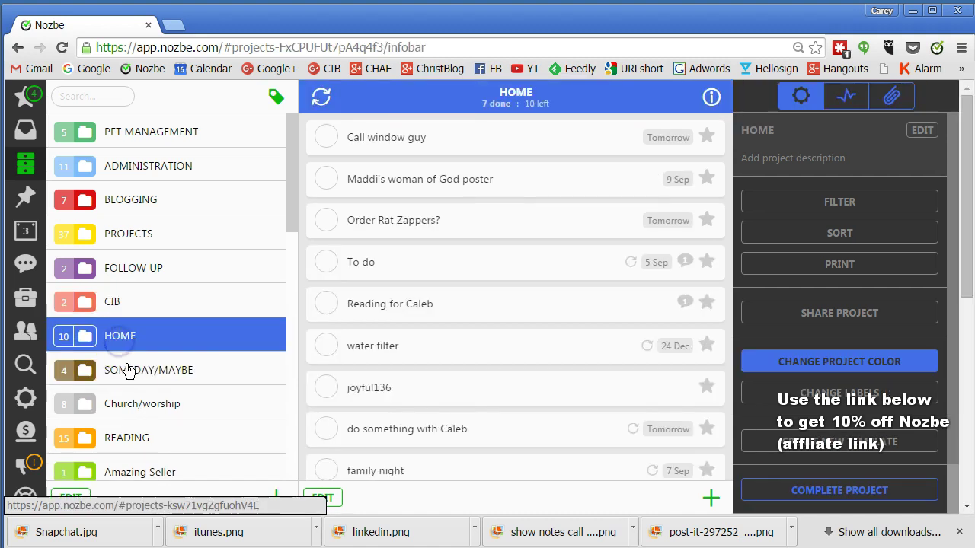
{"action": "left_click", "coordinate": [129, 369]}
{"action": "left_click", "coordinate": [35, 131]}
{"action": "left_click", "coordinate": [23, 99]}
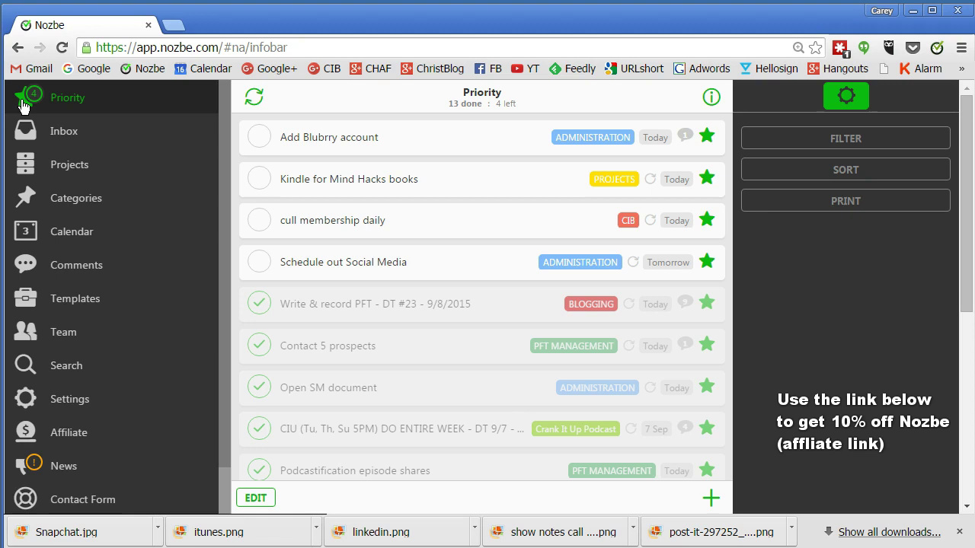
{"action": "left_click", "coordinate": [47, 168]}
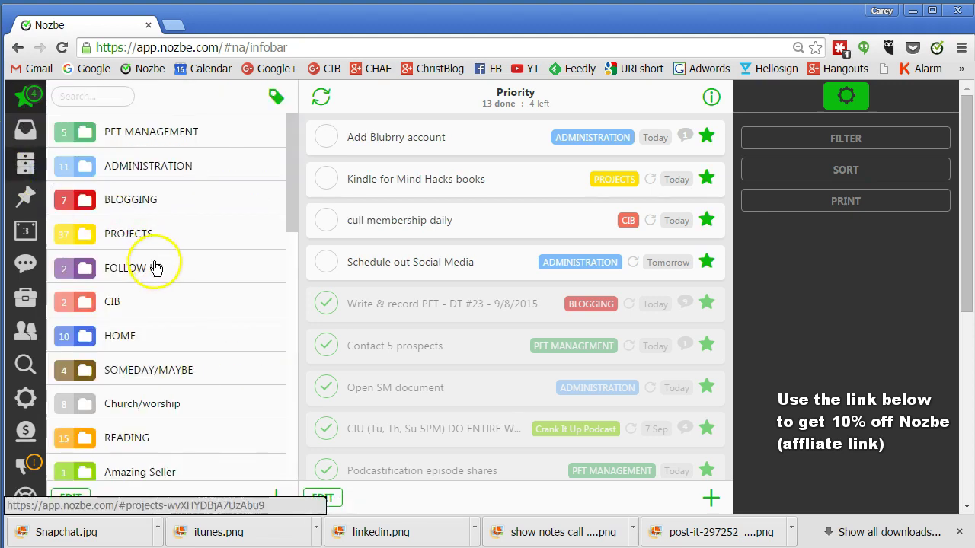
{"action": "left_click", "coordinate": [155, 268]}
{"action": "left_click", "coordinate": [390, 174]}
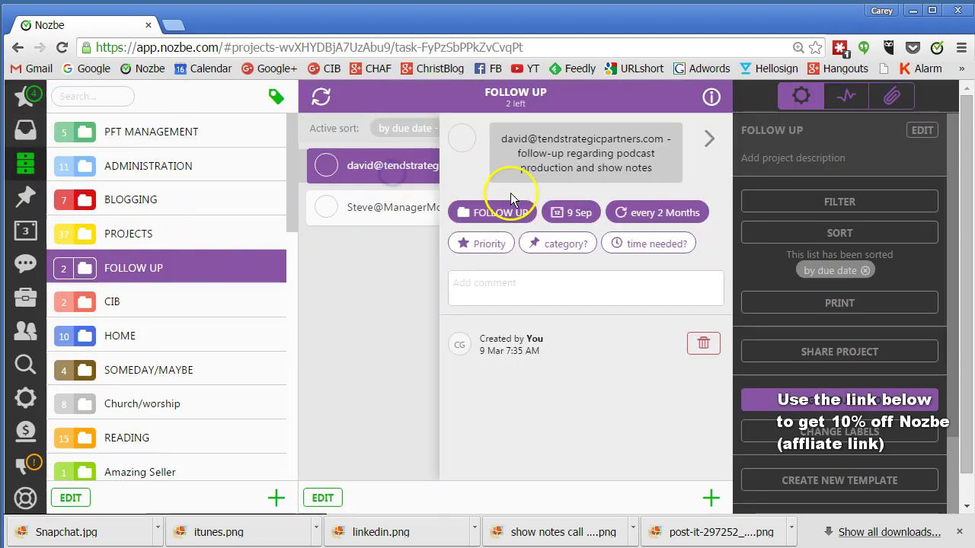
{"action": "left_click", "coordinate": [709, 139]}
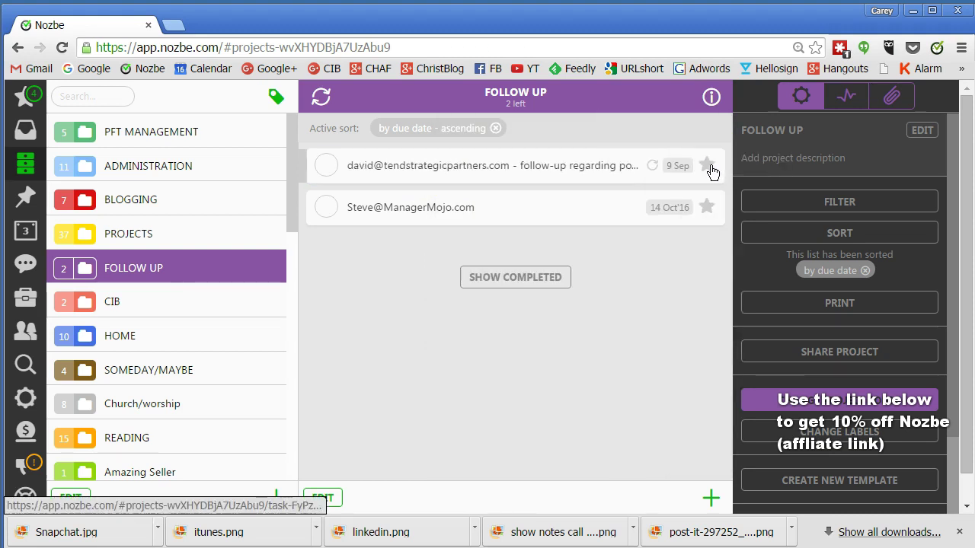
{"action": "left_click", "coordinate": [709, 166]}
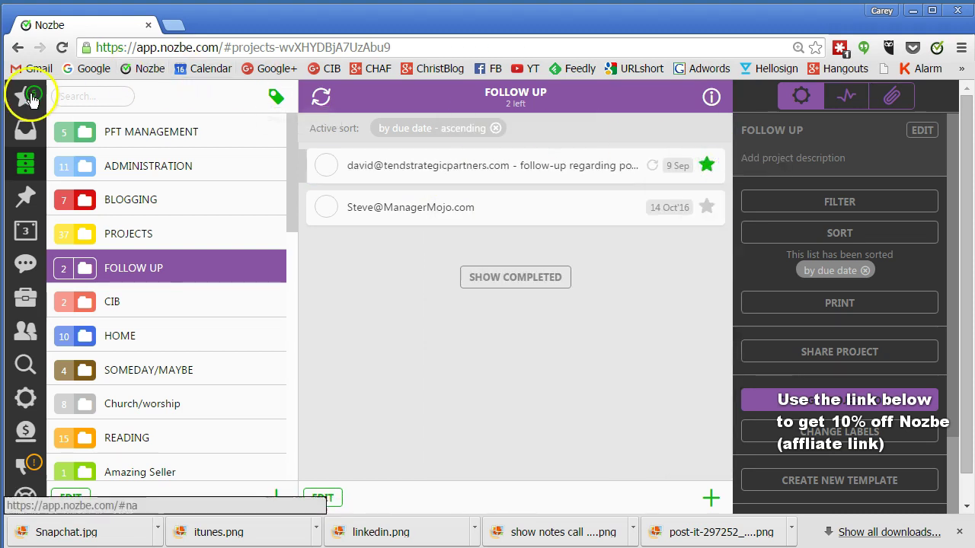
{"action": "left_click", "coordinate": [706, 165]}
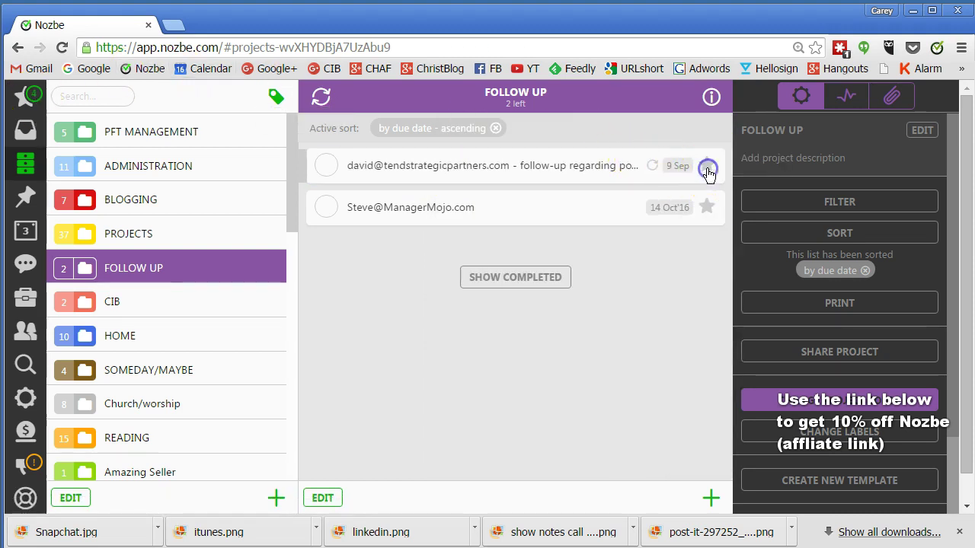
{"action": "left_click", "coordinate": [23, 104]}
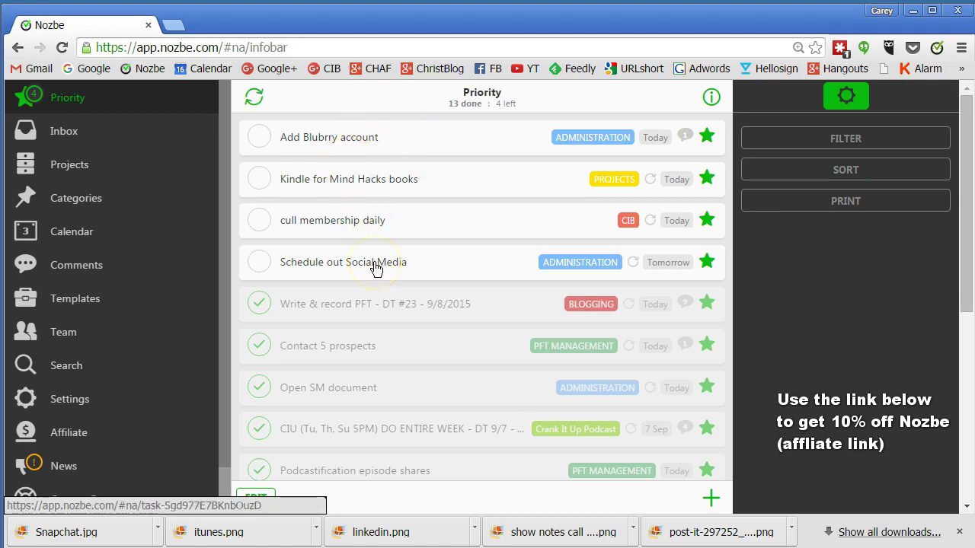
{"action": "scroll", "coordinate": [398, 326], "scroll_direction": "down", "scroll_amount": 5}
{"action": "scroll", "coordinate": [404, 343], "scroll_direction": "up", "scroll_amount": 5}
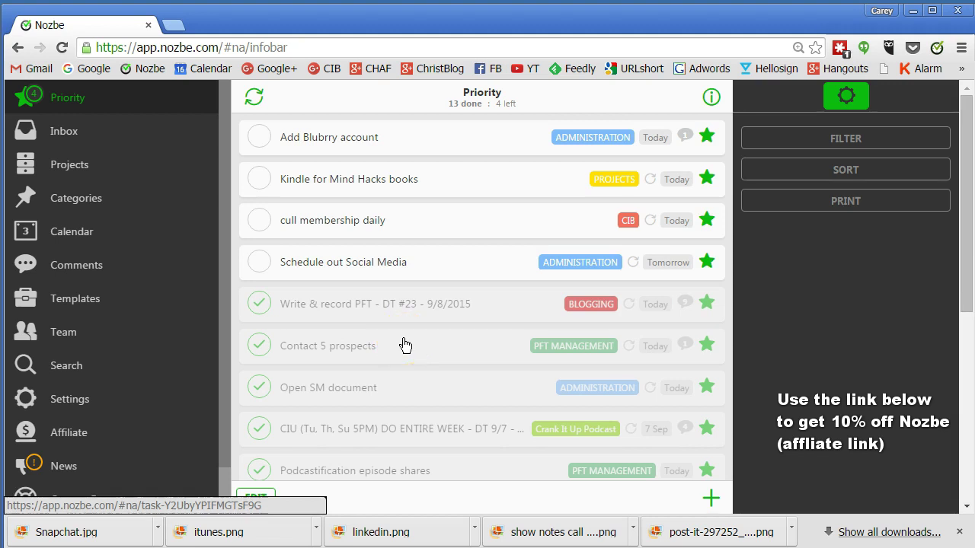
{"action": "left_click", "coordinate": [333, 378]}
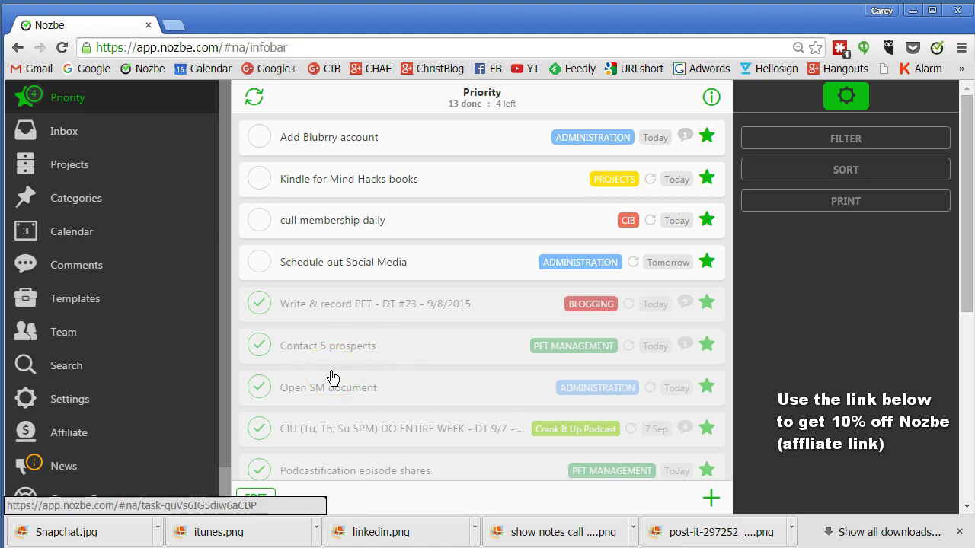